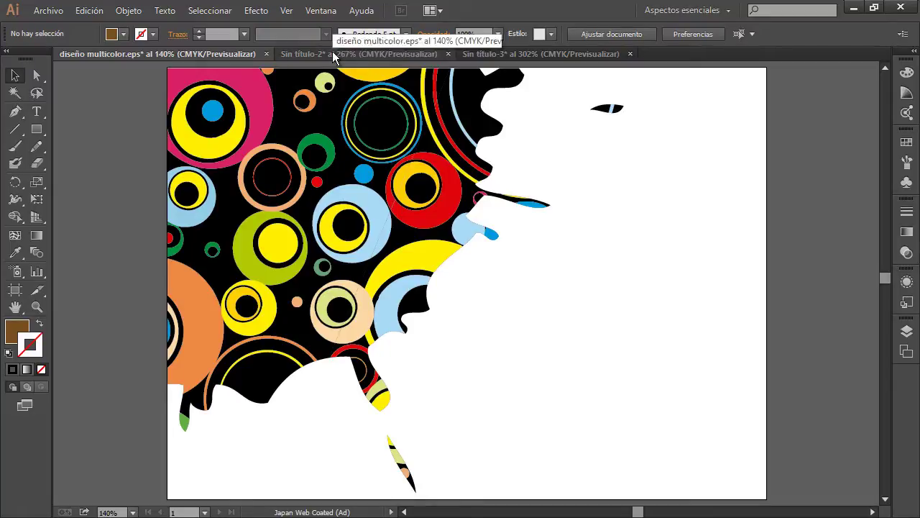
Step: View each open document in turn: Sin título-3, Sin título-2, then diseño multicolor.eps
click(506, 54)
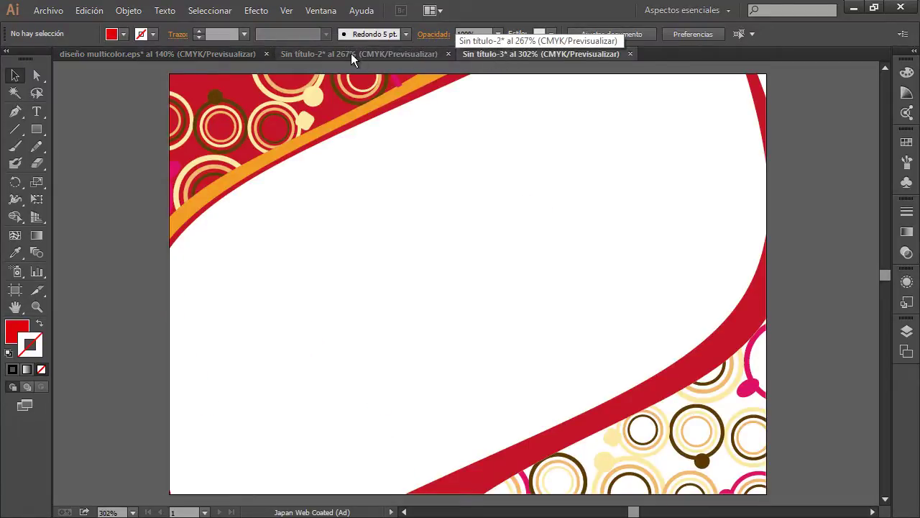
click(351, 54)
click(216, 54)
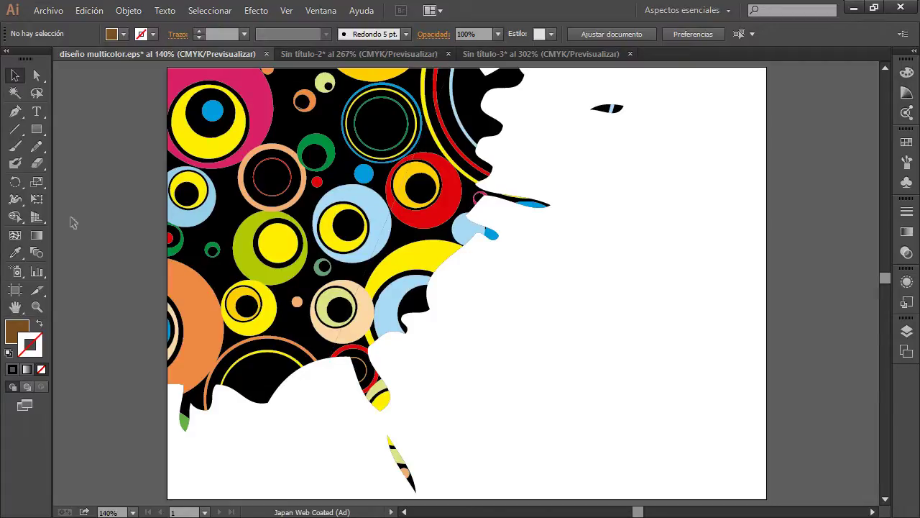
Step: Reorder the tabs so Sin título-2 comes first and diseño multicolor.eps moves to the end
click(413, 53)
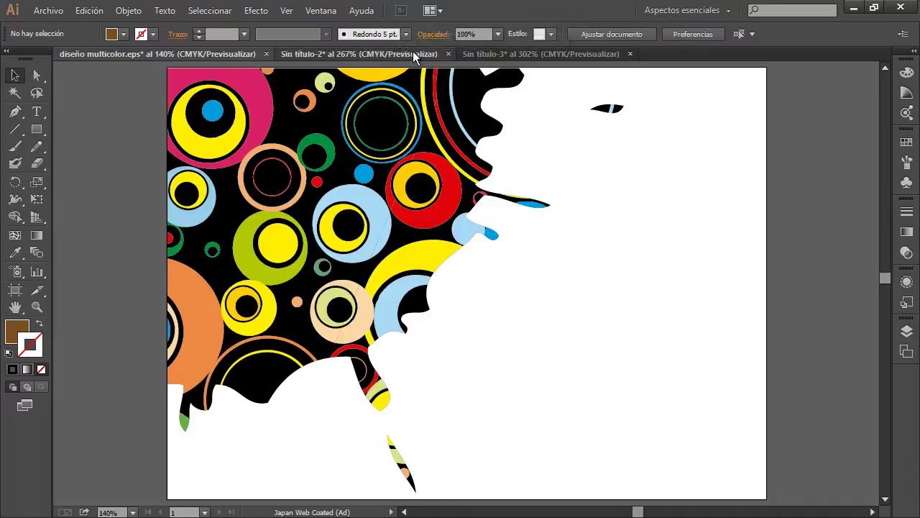
drag(412, 51, 183, 50)
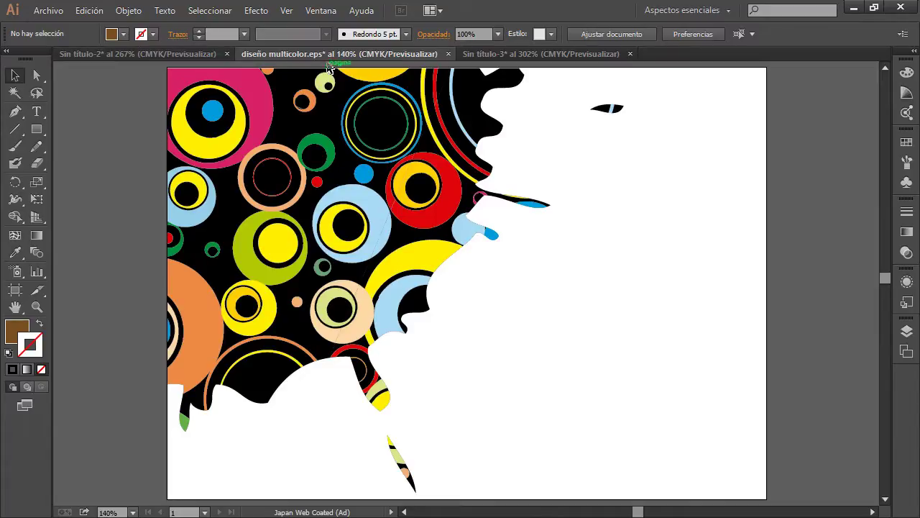
drag(330, 54, 520, 60)
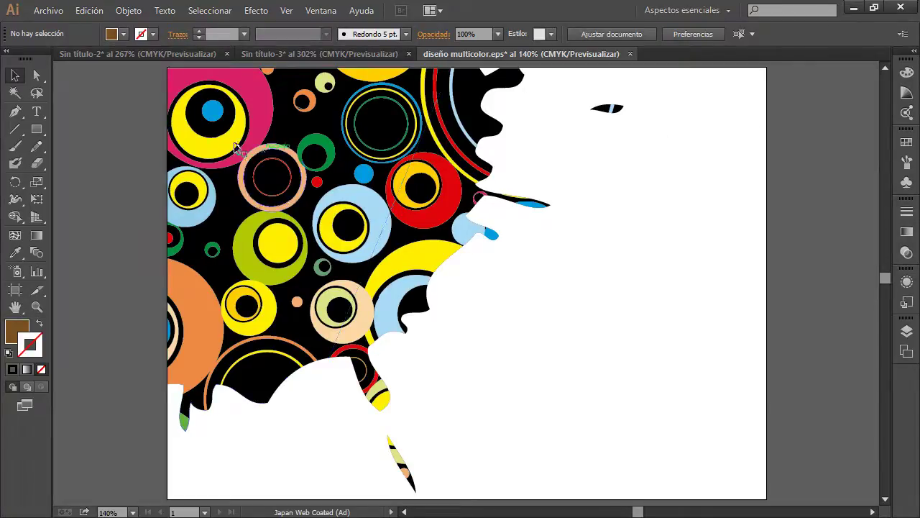
Step: Cycle documents with Ctrl+Tab four times to land on Sin título-2, then show the Ventana document list
key(ctrl+Tab)
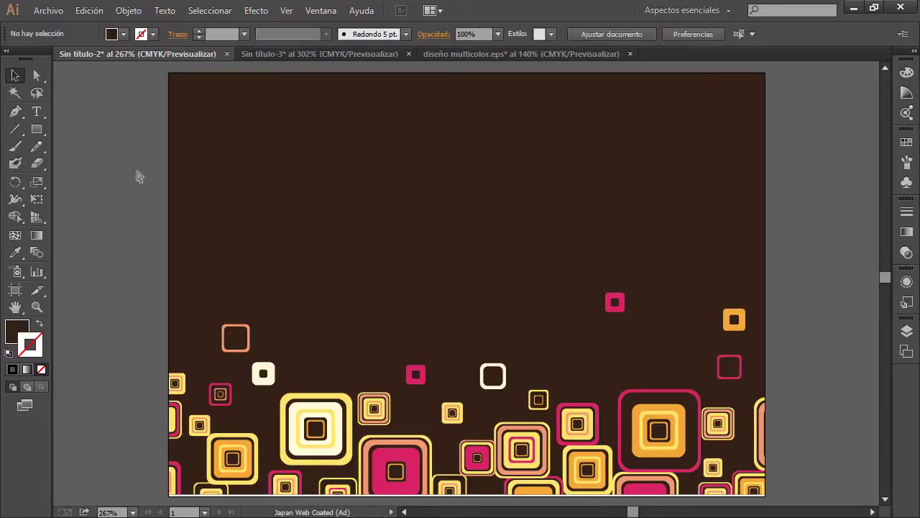
key(ctrl+Tab)
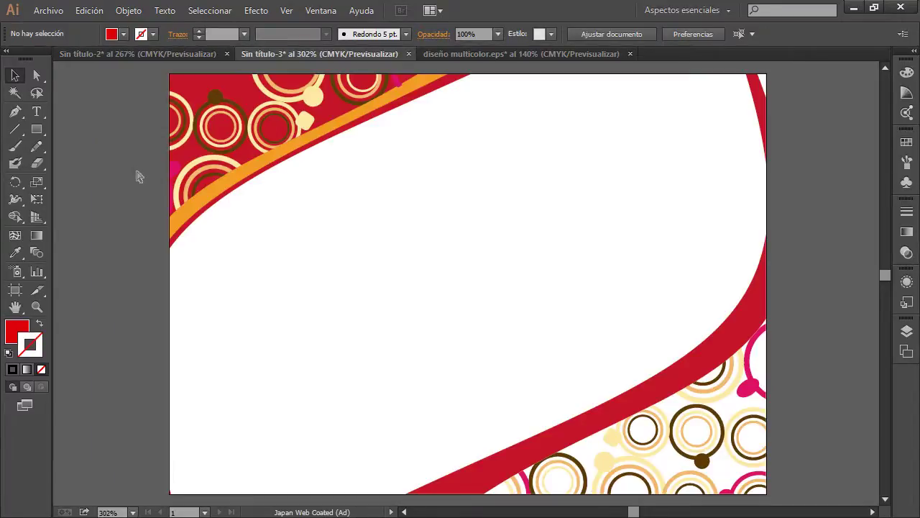
key(ctrl+Tab)
key(ctrl+Tab)
key(ctrl+Tab)
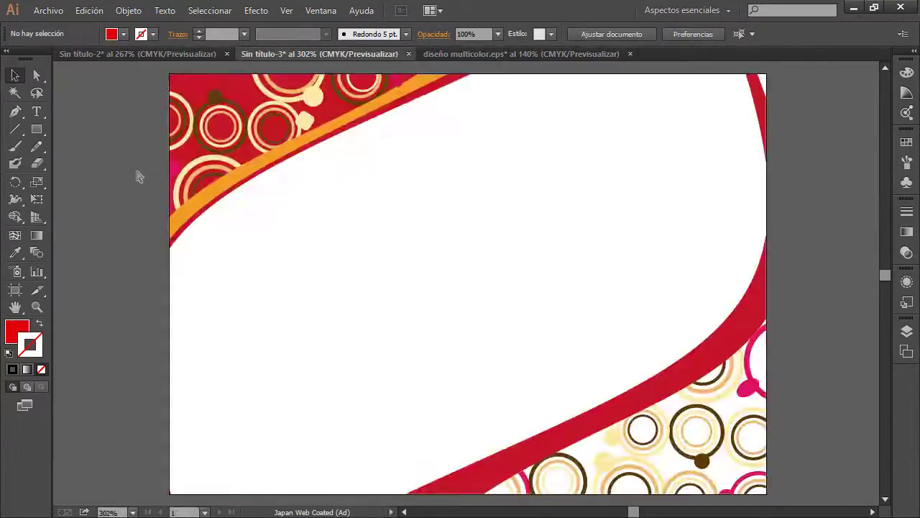
key(ctrl+Tab)
key(ctrl+Tab)
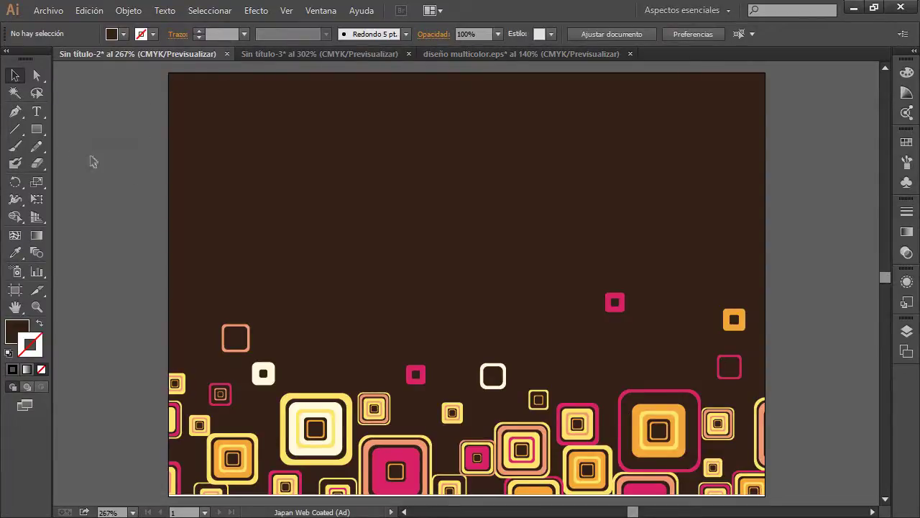
click(322, 11)
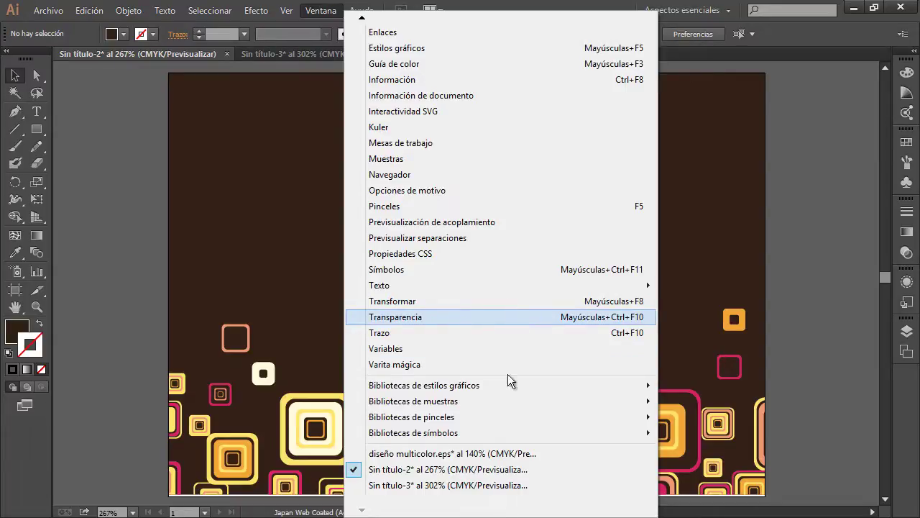
Step: Pick diseño multicolor.eps from the Ventana list, flip through Sin título-2 and Sin título-3, and finish on diseño multicolor.eps
click(503, 454)
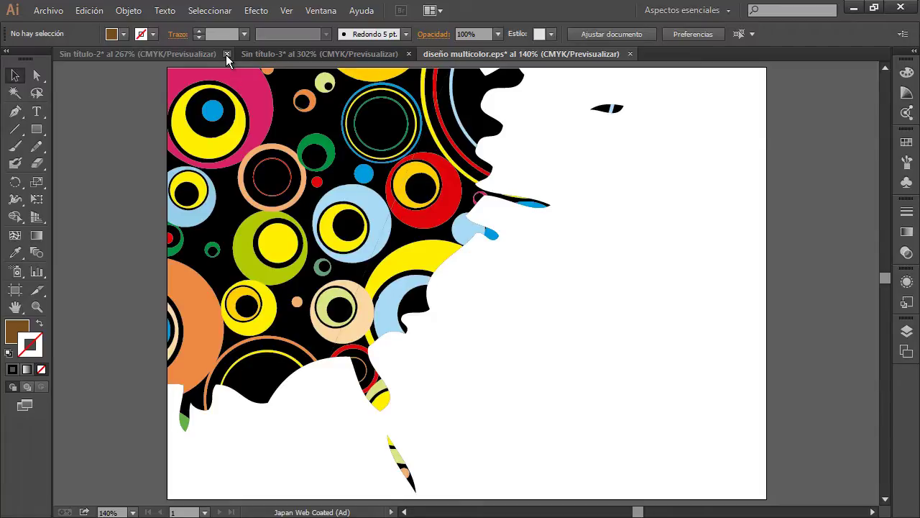
click(178, 57)
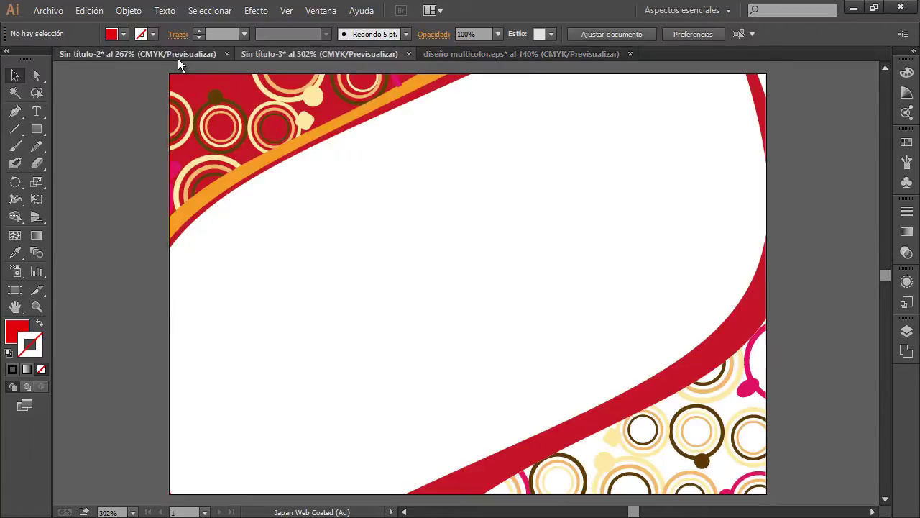
click(317, 58)
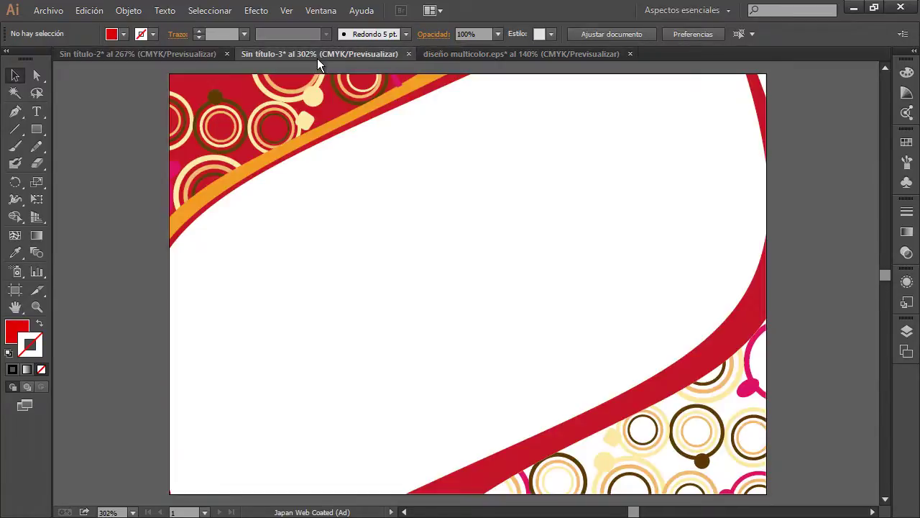
click(180, 57)
click(460, 58)
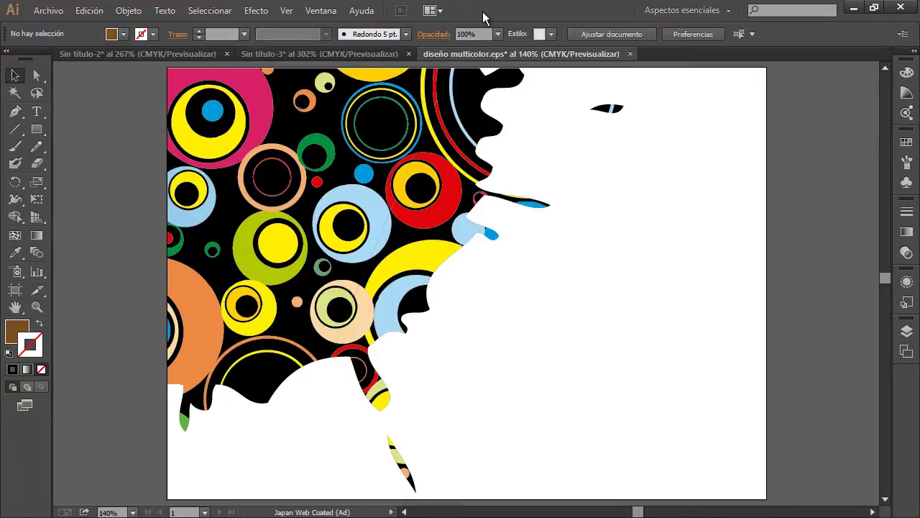
click(440, 10)
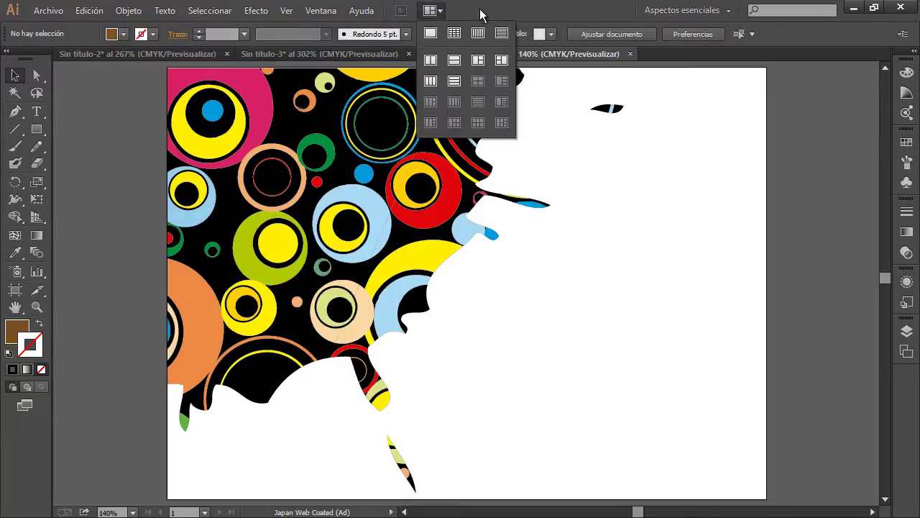
Step: Tile all three documents in side-by-side columns and pan the red curve and squares artwork into view
click(442, 15)
click(478, 33)
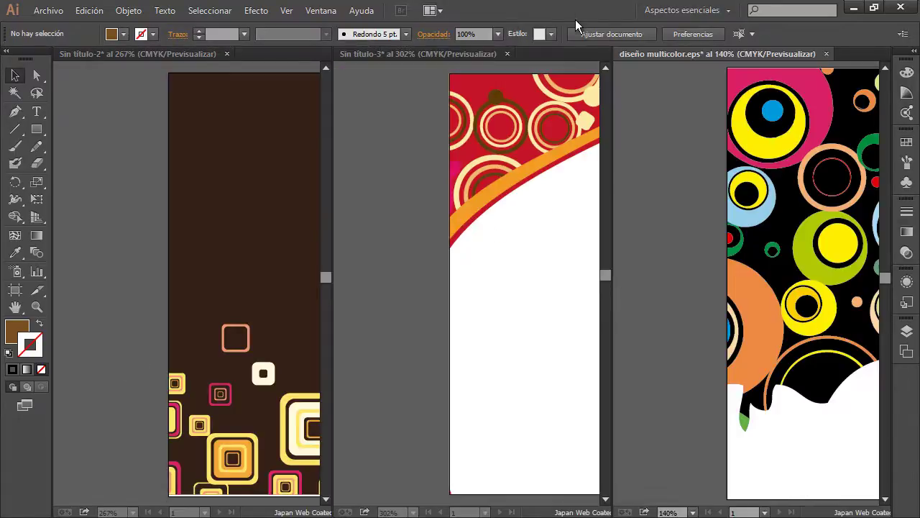
click(546, 313)
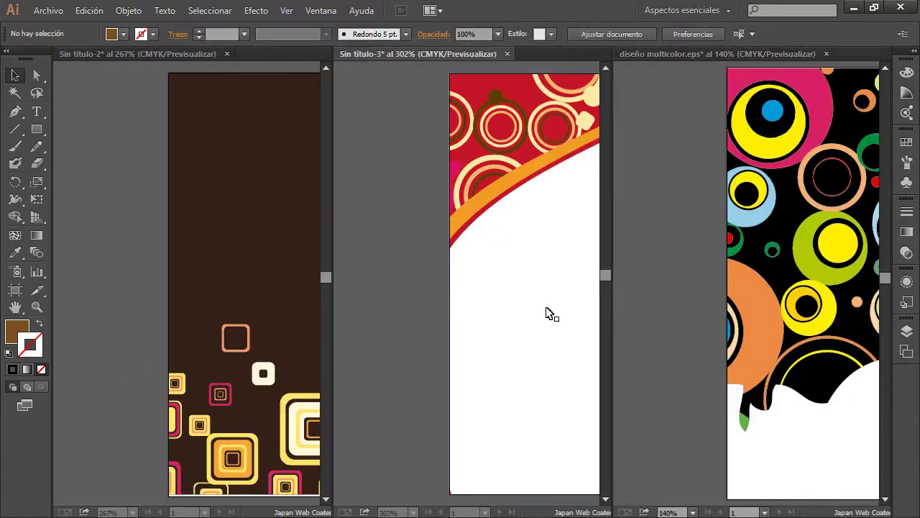
drag(534, 298, 427, 304)
drag(376, 175, 431, 242)
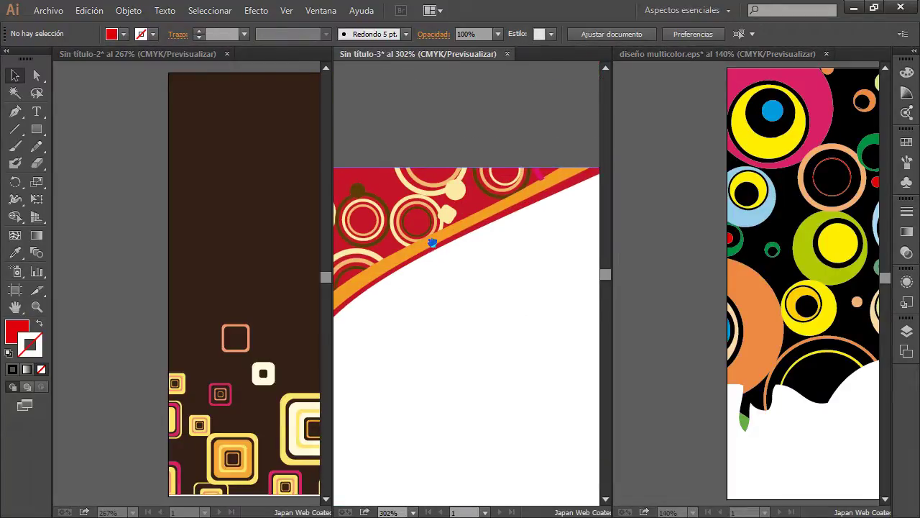
click(190, 226)
drag(190, 227, 120, 195)
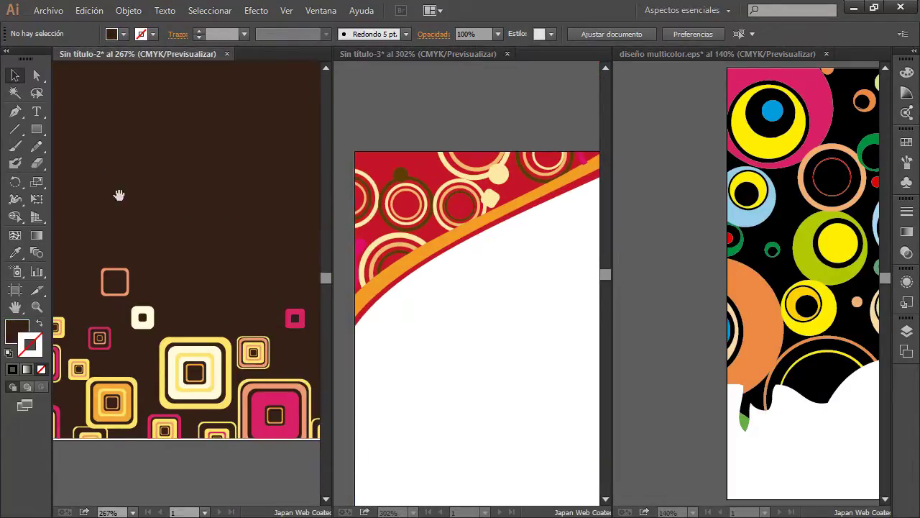
drag(226, 289, 174, 340)
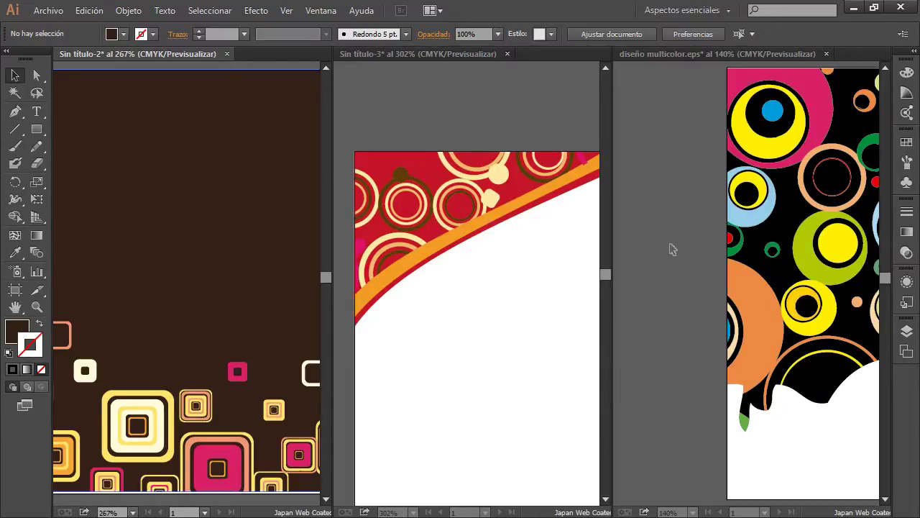
Step: Switch to Tile All Horizontally and pan each stacked pane's artwork into view
click(438, 12)
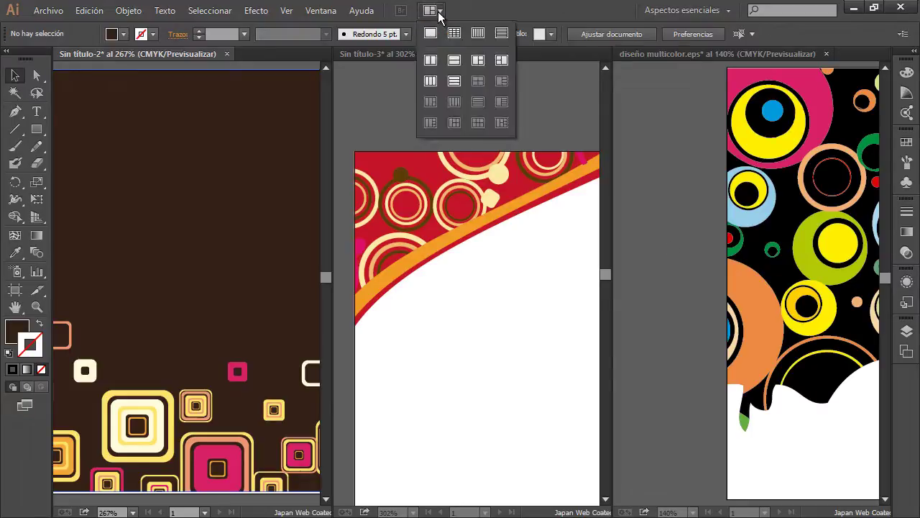
click(501, 34)
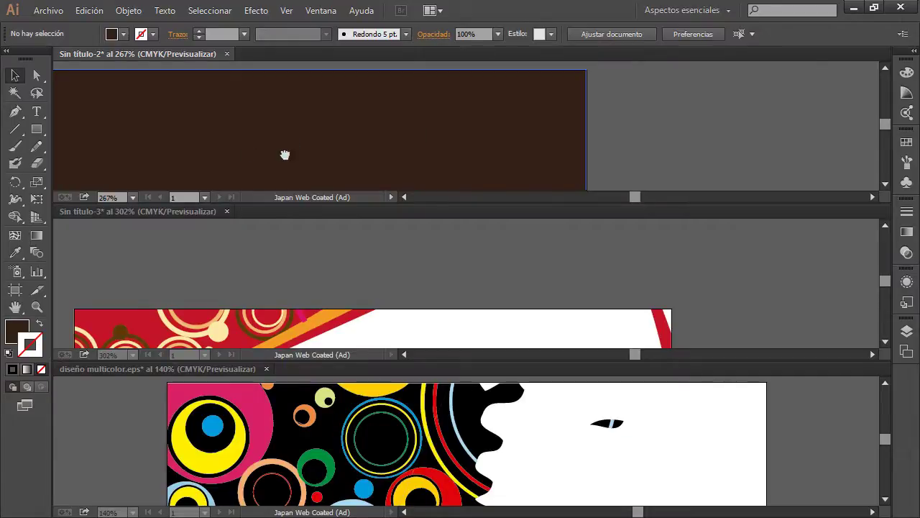
drag(284, 152, 537, 79)
drag(583, 142, 465, 51)
drag(432, 324, 491, 230)
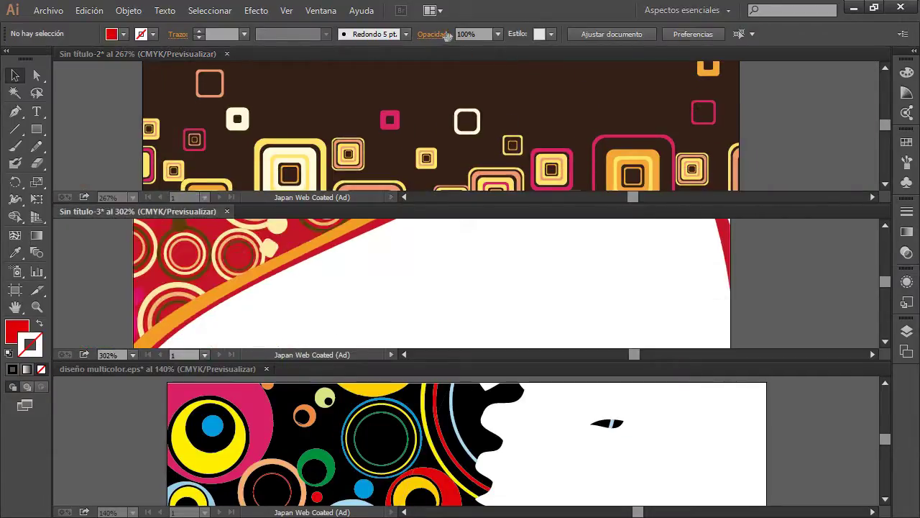
click(433, 12)
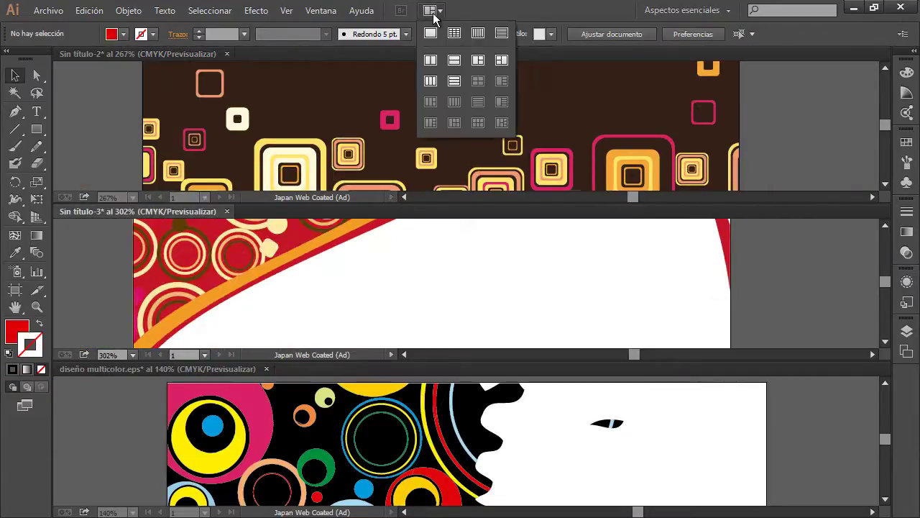
Step: Apply the 2-up horizontal layout with diseño multicolor.eps showing in the upper pane
click(455, 61)
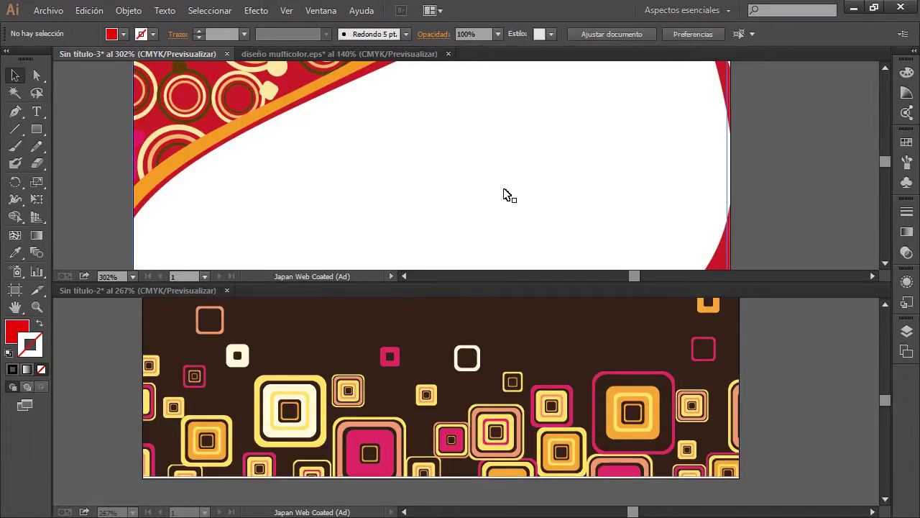
click(323, 57)
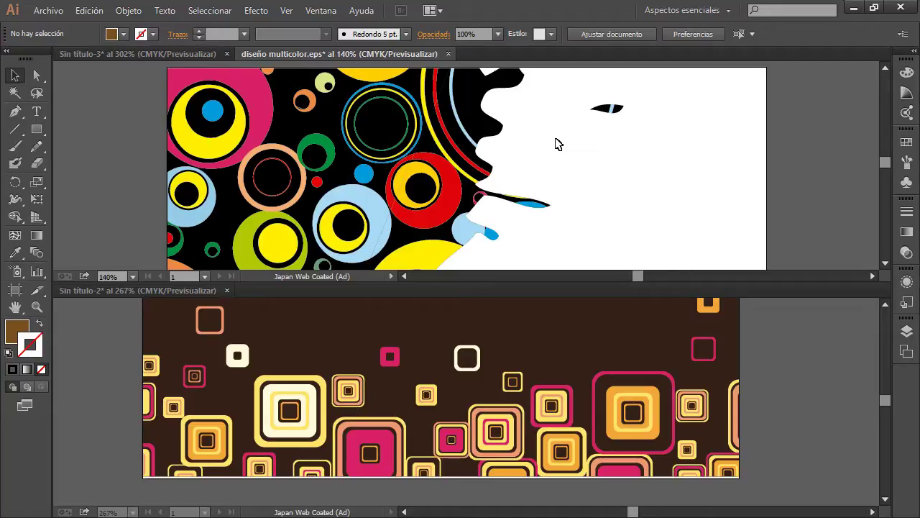
click(430, 11)
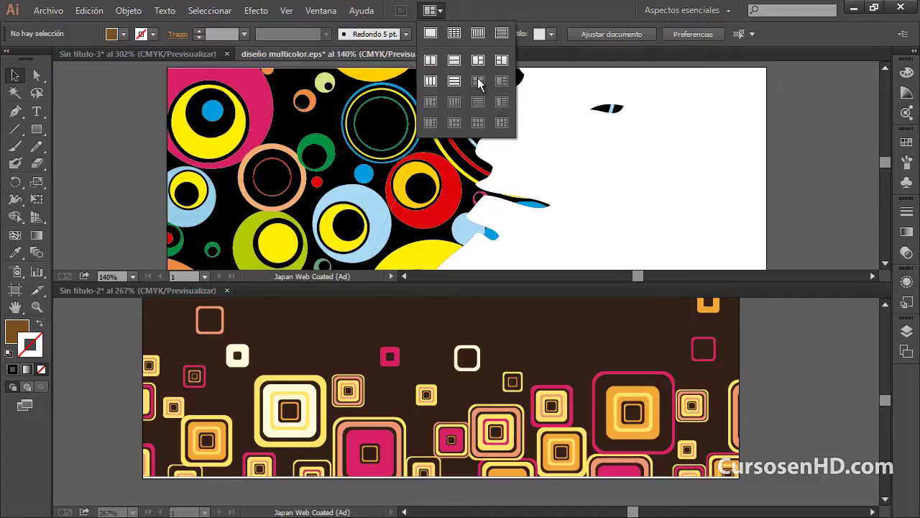
Step: Close the arrangement menu and make the lower Sin título-2 pane active
click(493, 6)
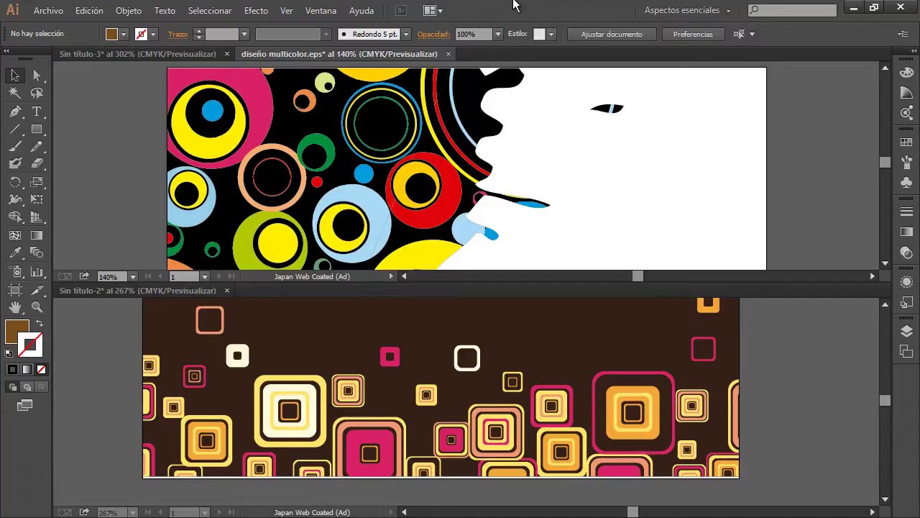
click(636, 399)
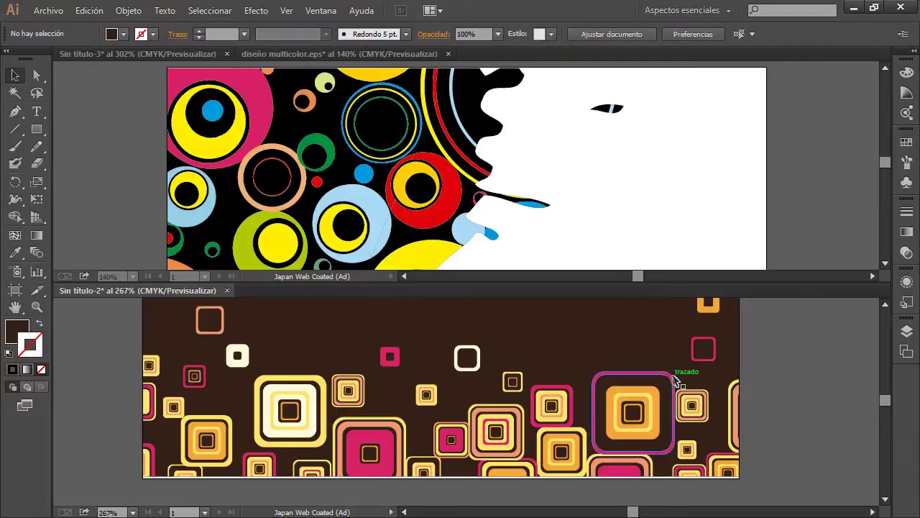
Step: Drag a square from Sin título-2 into diseño multicolor.eps, select the yellow square, then deselect
drag(665, 379, 620, 209)
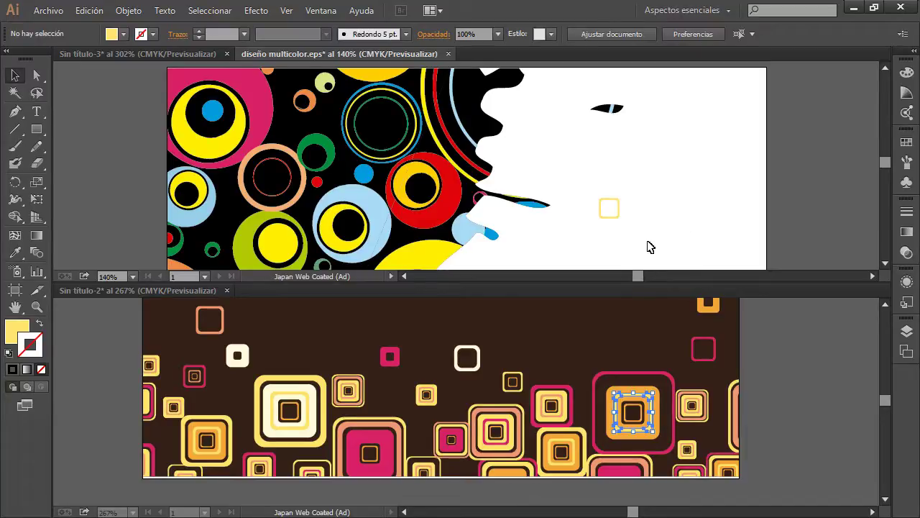
drag(650, 242, 591, 199)
click(698, 244)
Step: Close diseño multicolor.eps with Ctrl+W and pan to show the full Sin título-2 artboard
key(ctrl+w)
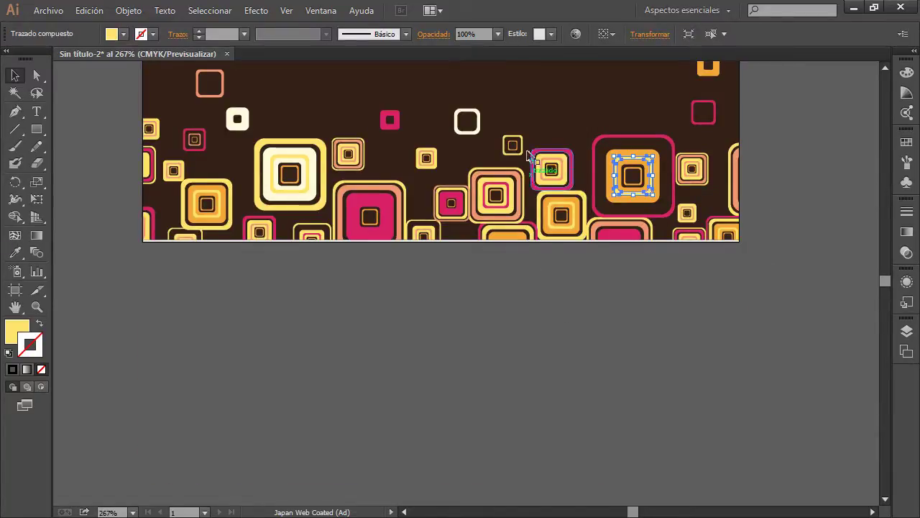
drag(522, 105, 531, 369)
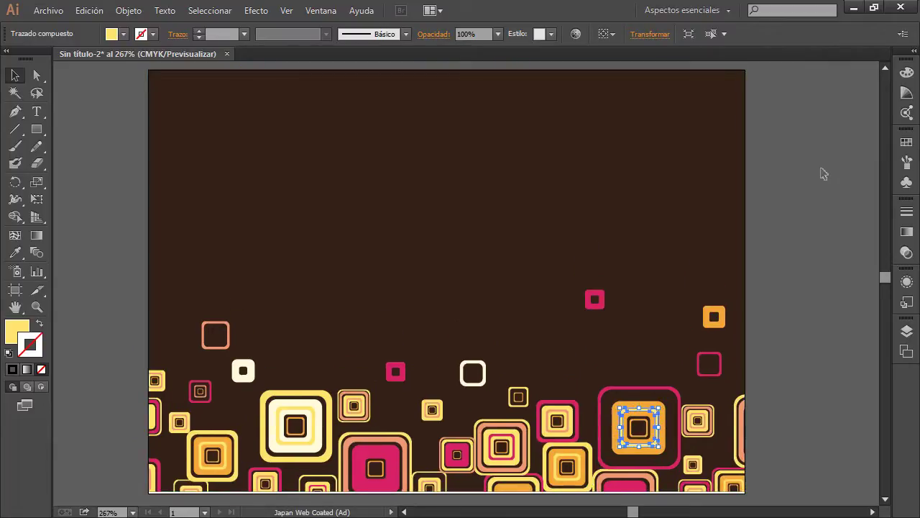